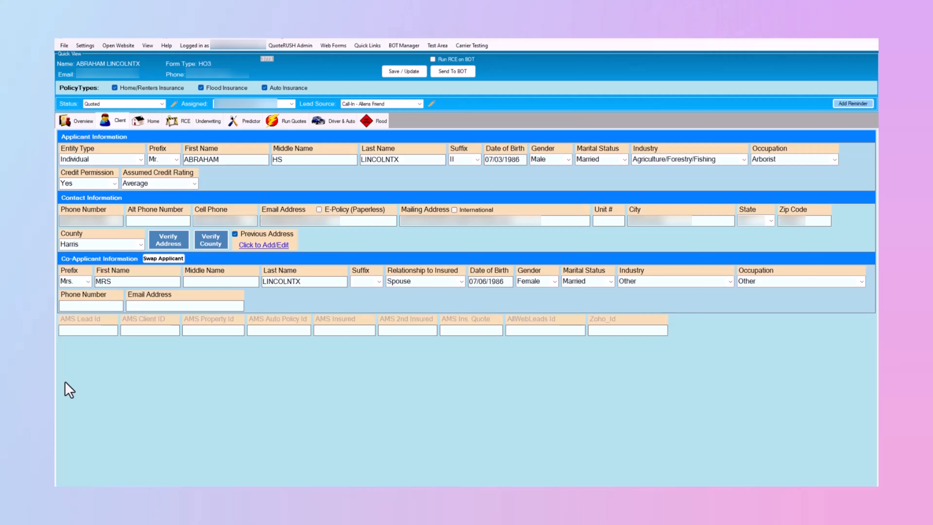
pyautogui.click(64, 45)
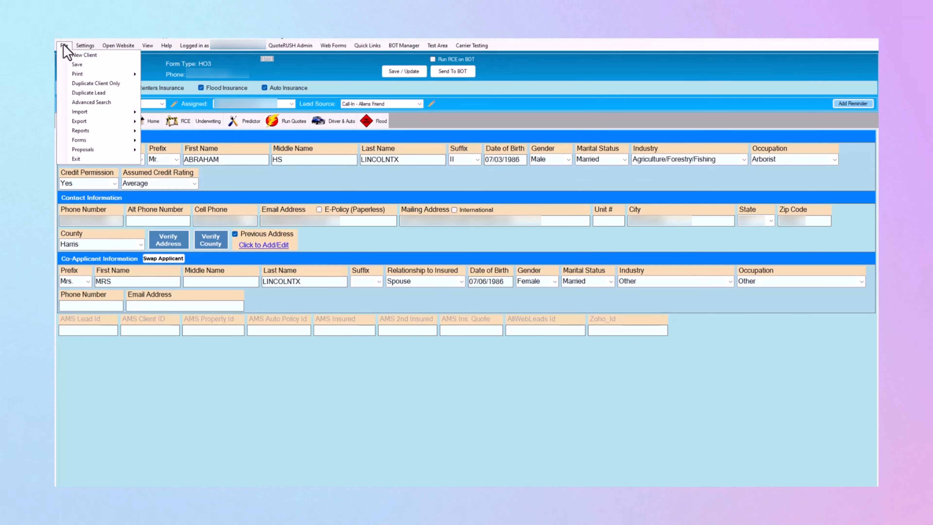
pyautogui.click(64, 45)
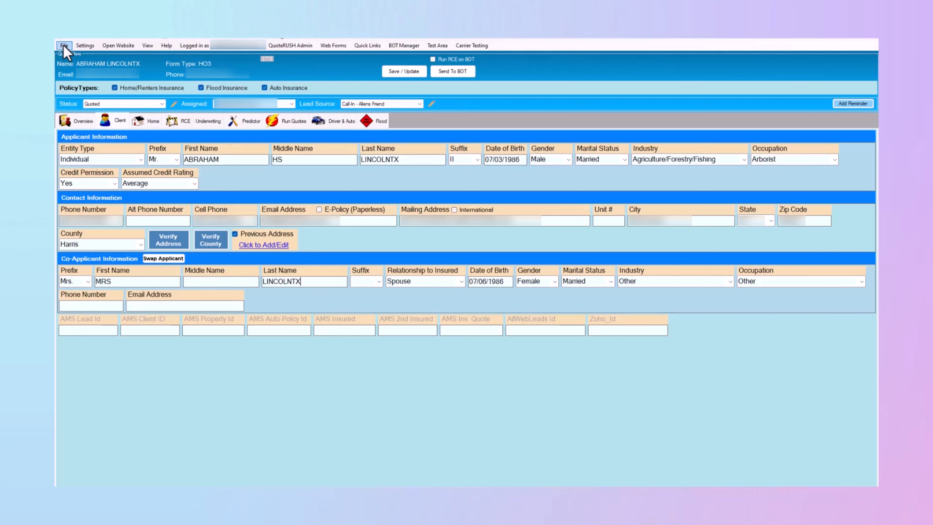
# - Review the lead's overview and save the lead from its client information
pyautogui.click(79, 122)
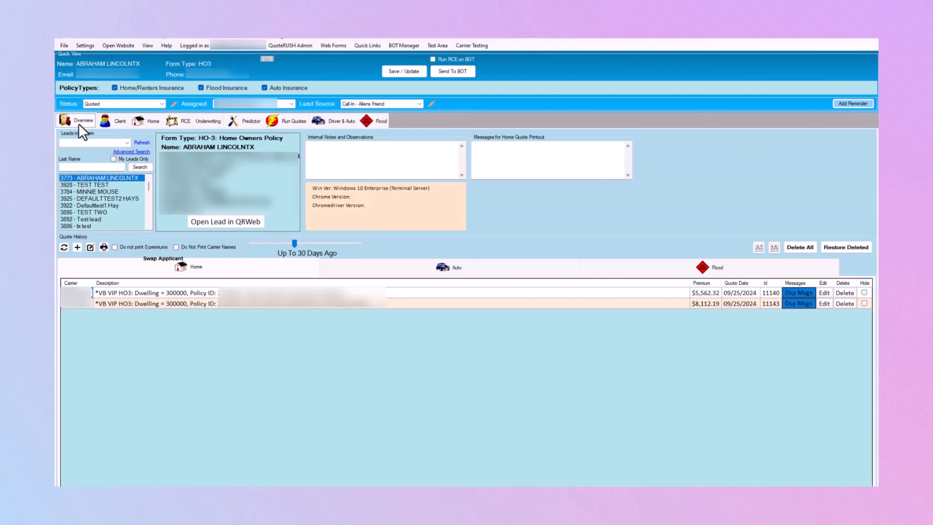
pyautogui.click(107, 124)
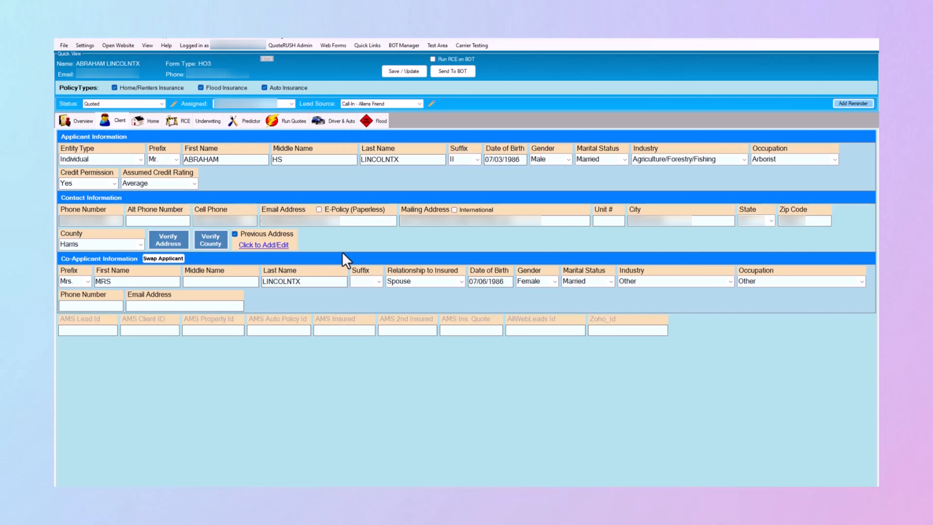
pyautogui.click(408, 73)
pyautogui.click(487, 294)
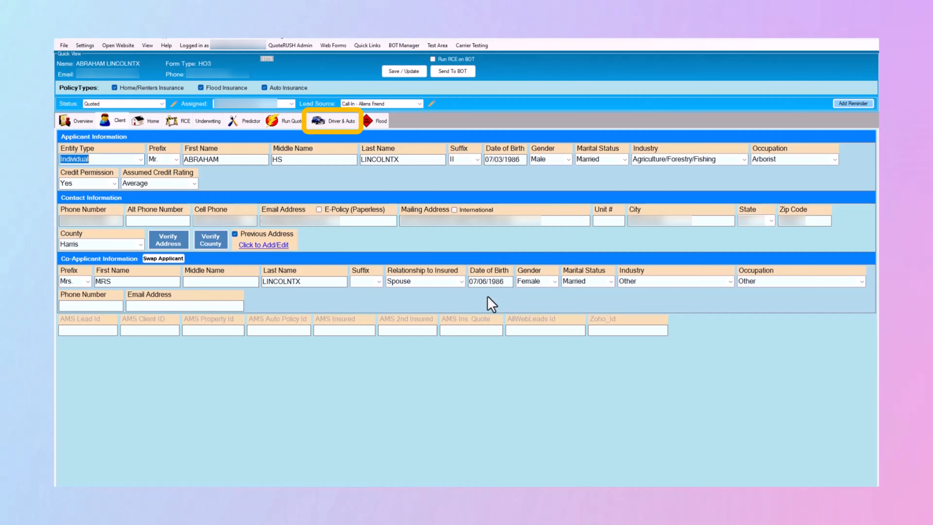
# - View the lead's auto policy information and open the Set Defaults (Auto) settings
pyautogui.click(336, 121)
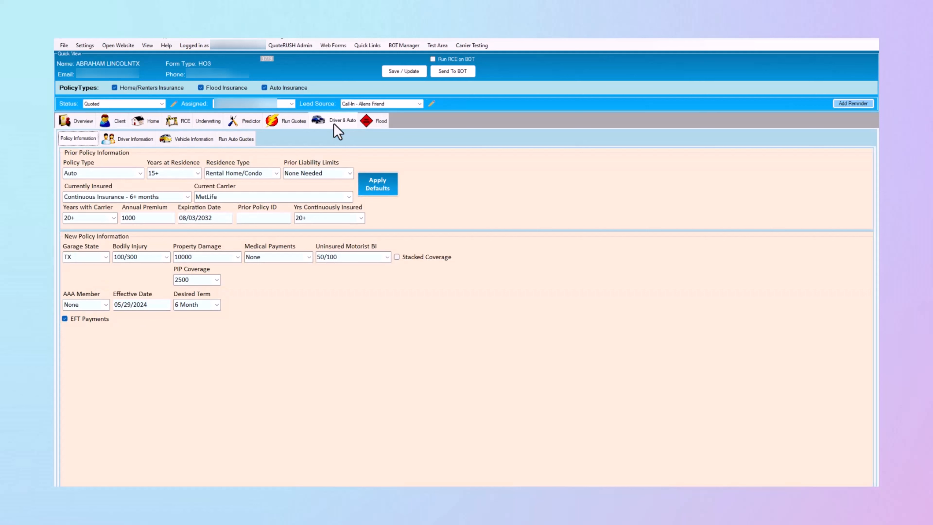
pyautogui.click(85, 45)
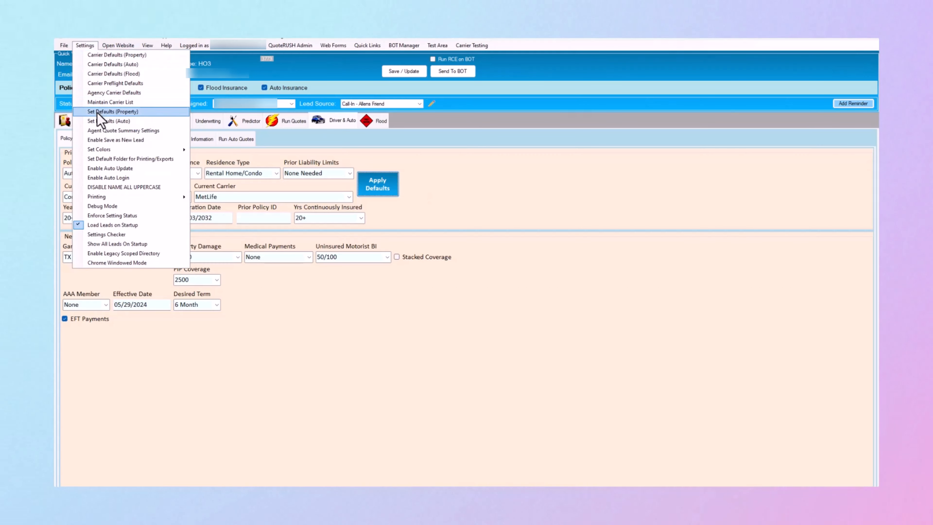
pyautogui.click(98, 123)
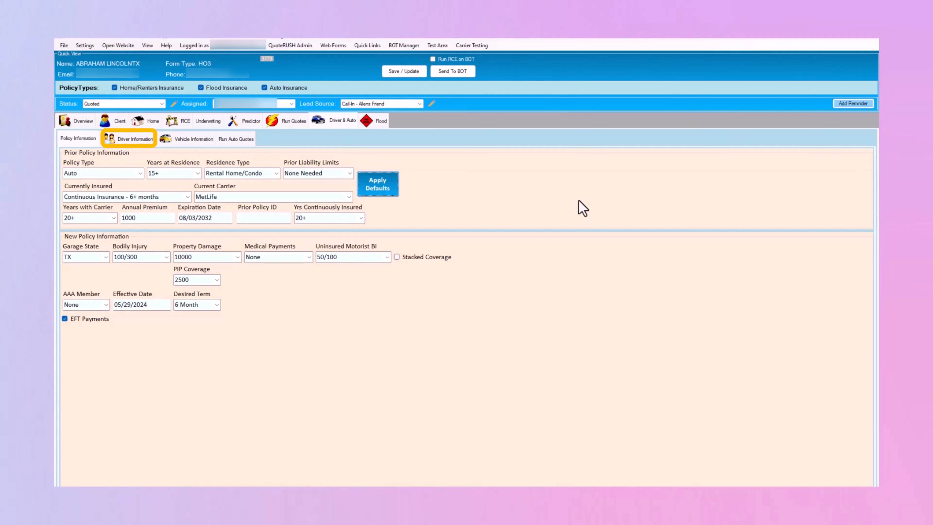
# - Go to the lead's driver information, view the blank driver form without saving, and start the Driver and Auto Lookup
pyautogui.click(130, 142)
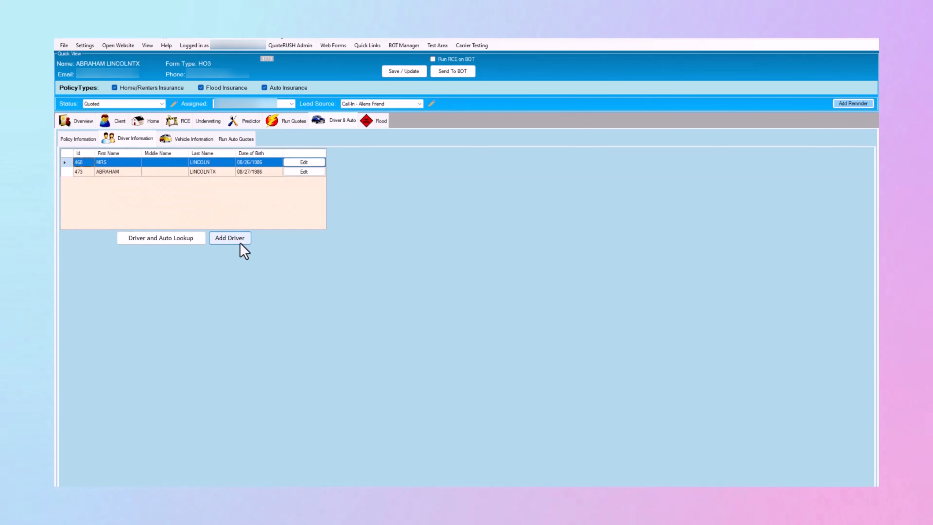
pyautogui.click(234, 238)
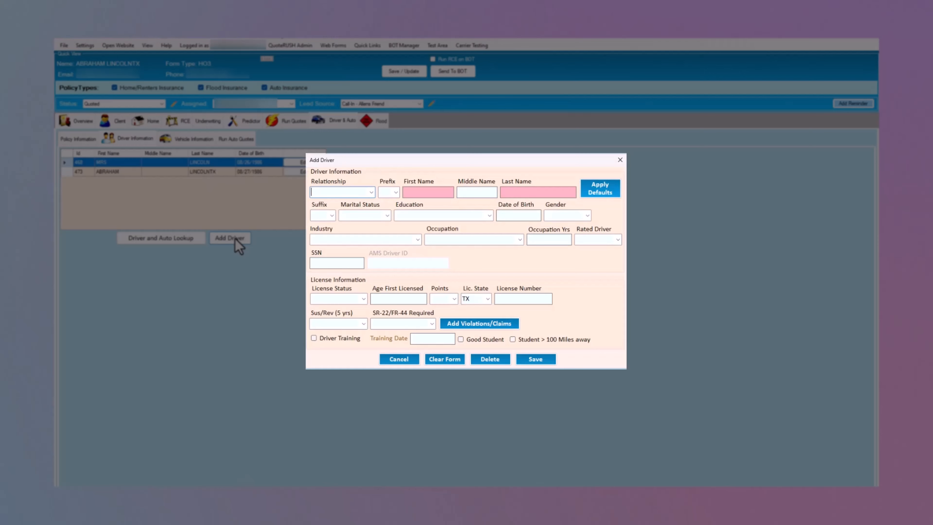
pyautogui.click(620, 160)
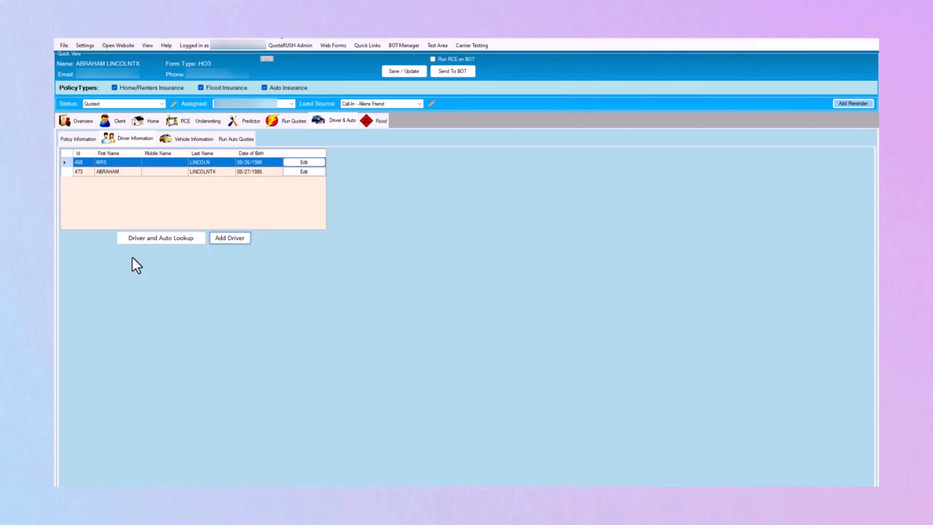
pyautogui.click(134, 242)
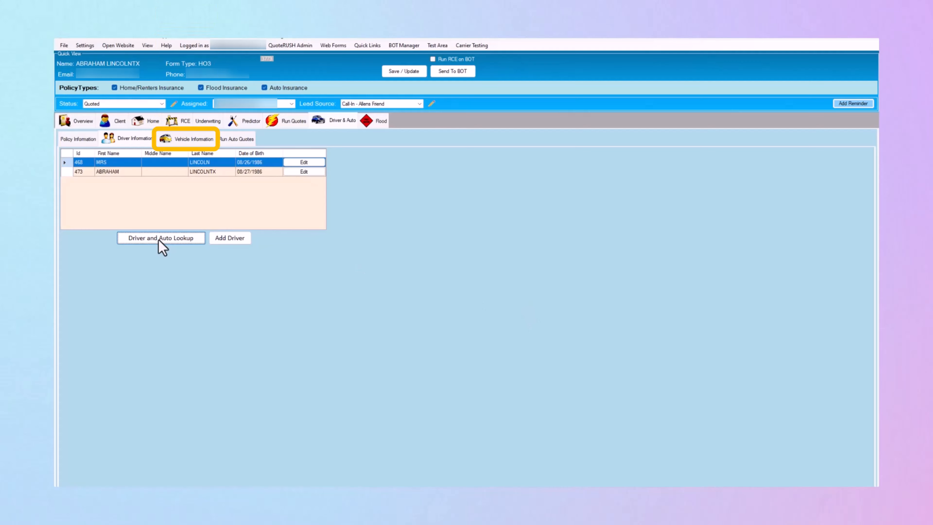
# - Add a vehicle by year, make and model: 2018 Chrysler Pacifica Hybrid with the Limited 4dr Mini-Van body style
pyautogui.click(182, 142)
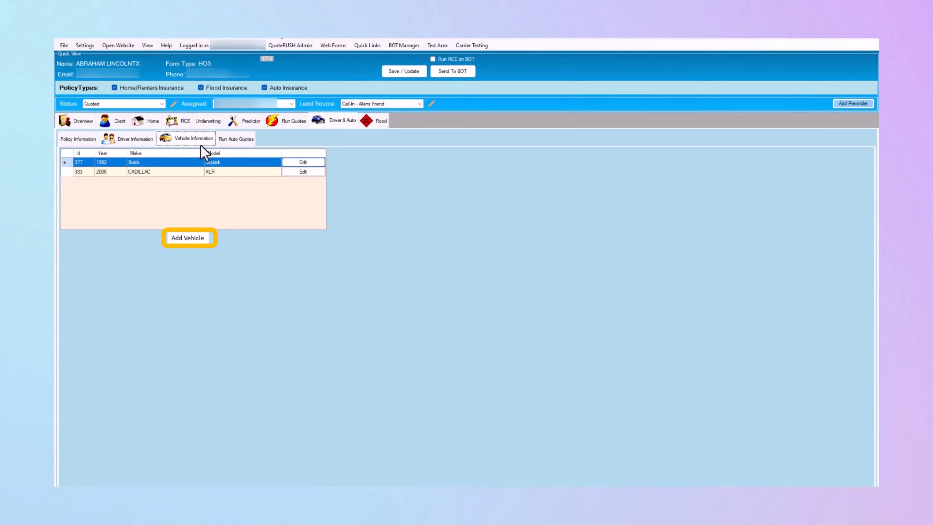
pyautogui.click(197, 239)
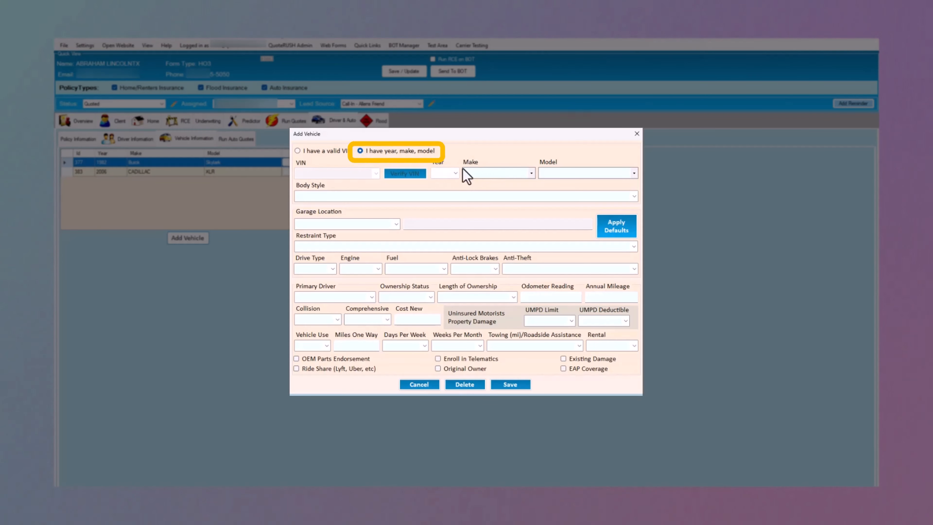
pyautogui.click(456, 174)
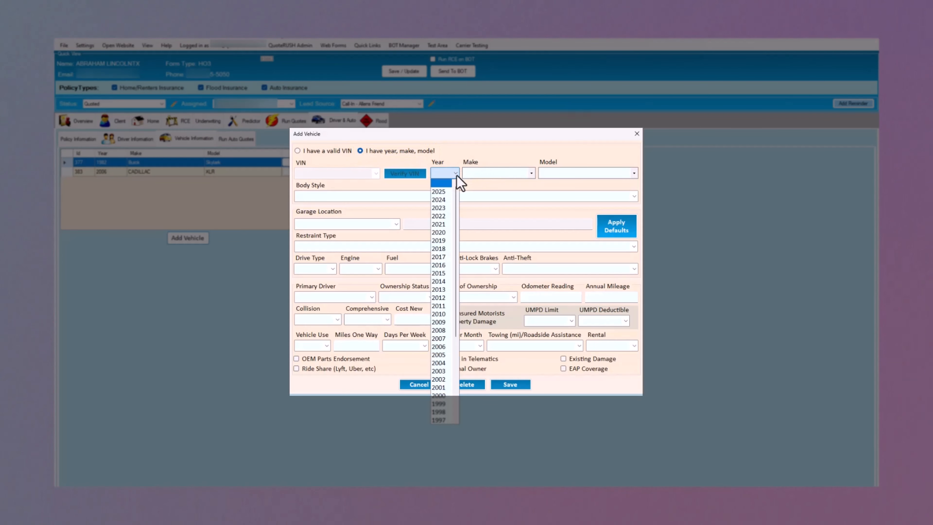
pyautogui.click(439, 249)
pyautogui.click(531, 172)
pyautogui.click(497, 261)
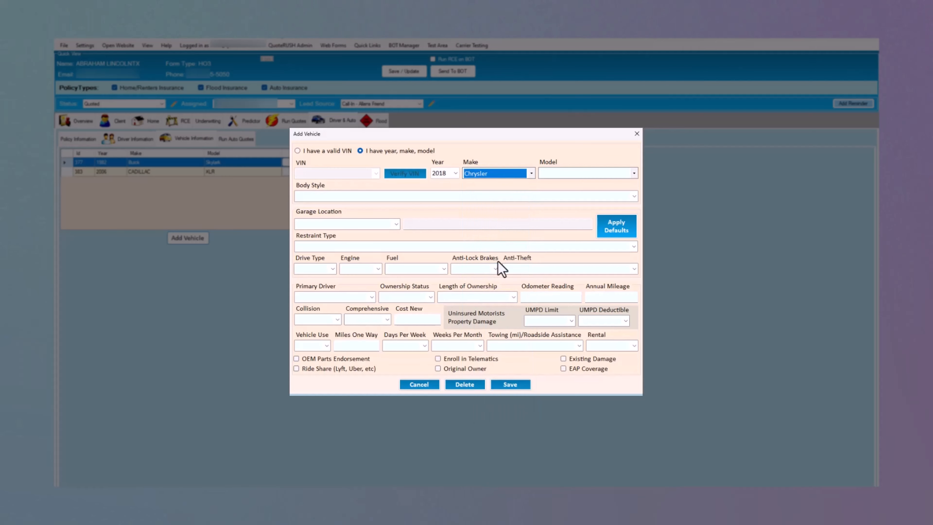
pyautogui.click(625, 173)
pyautogui.click(561, 212)
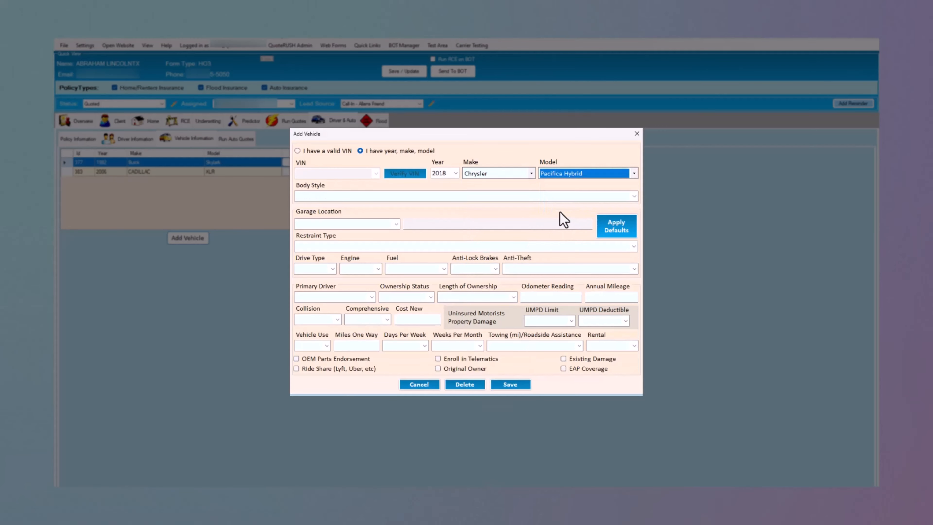
pyautogui.click(633, 196)
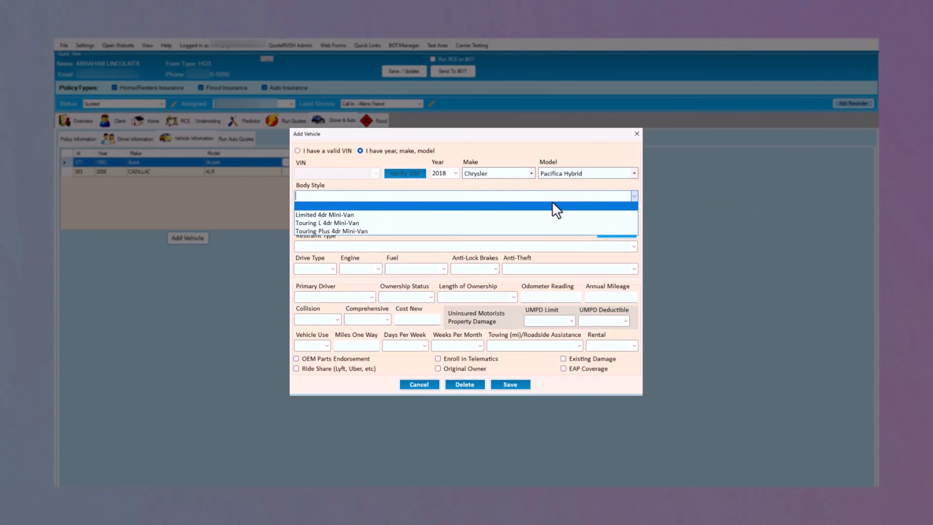
pyautogui.click(316, 216)
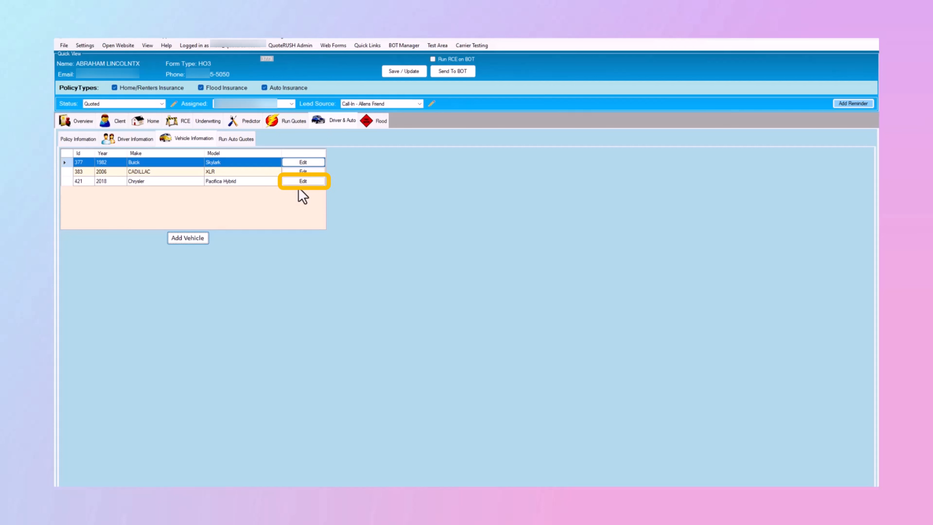
# - Delete the 2018 Chrysler Pacifica Hybrid from the lead's vehicles
pyautogui.click(299, 182)
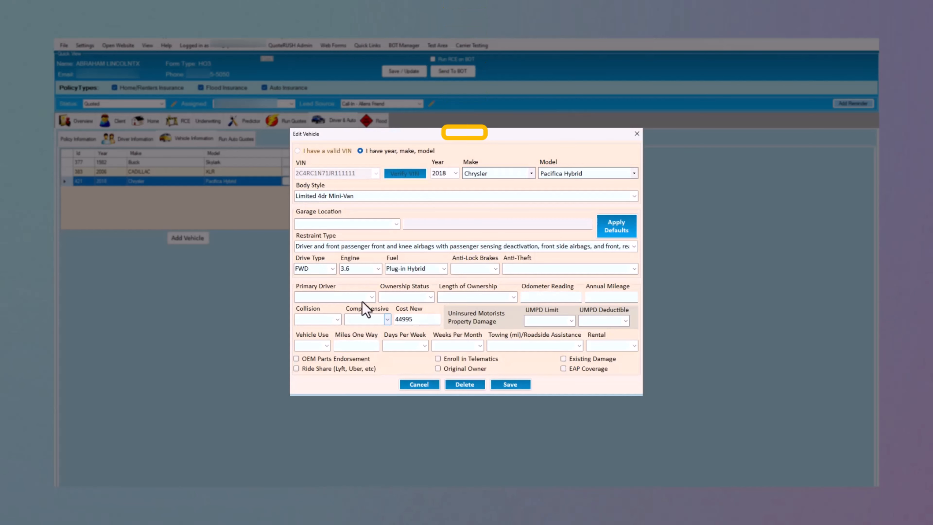
pyautogui.click(457, 384)
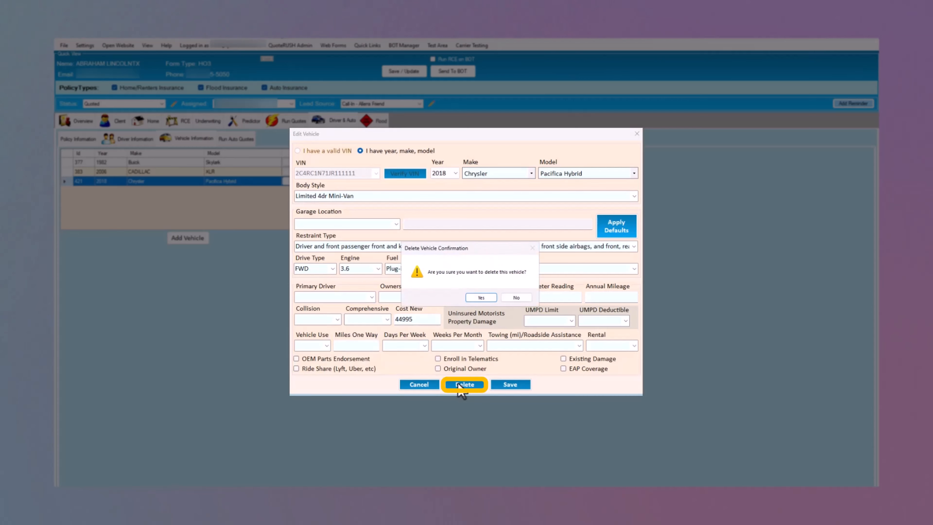
pyautogui.click(480, 297)
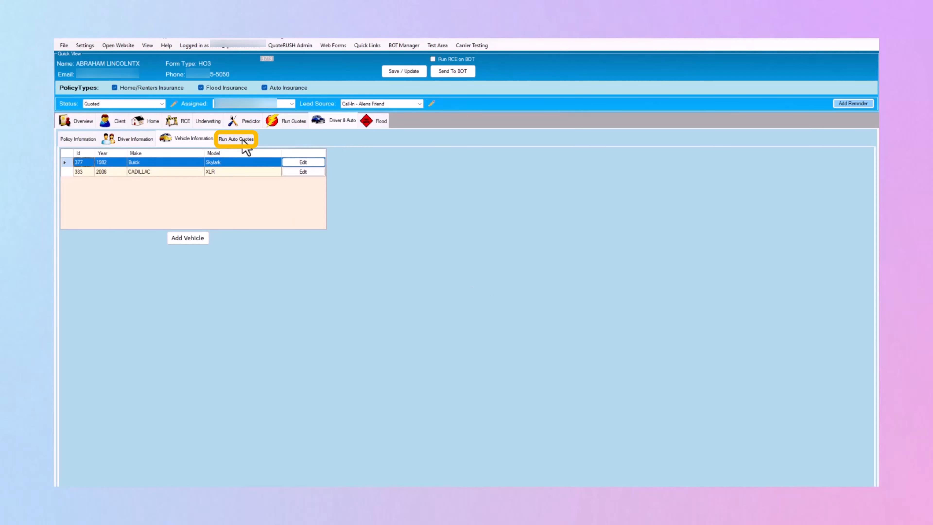
# - Select Carrier 1, Carrier 2 and Carrier 3 as the quoting sites for the auto quotes
pyautogui.click(243, 139)
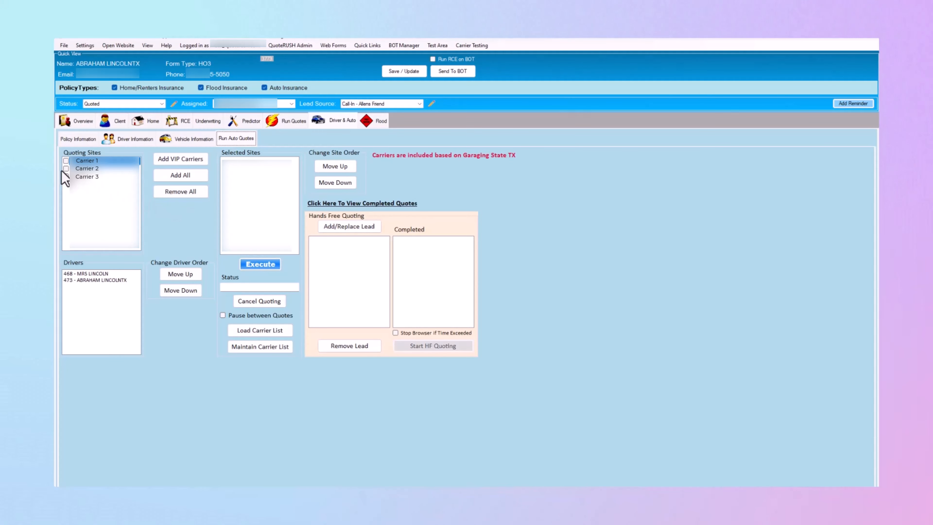
pyautogui.click(66, 177)
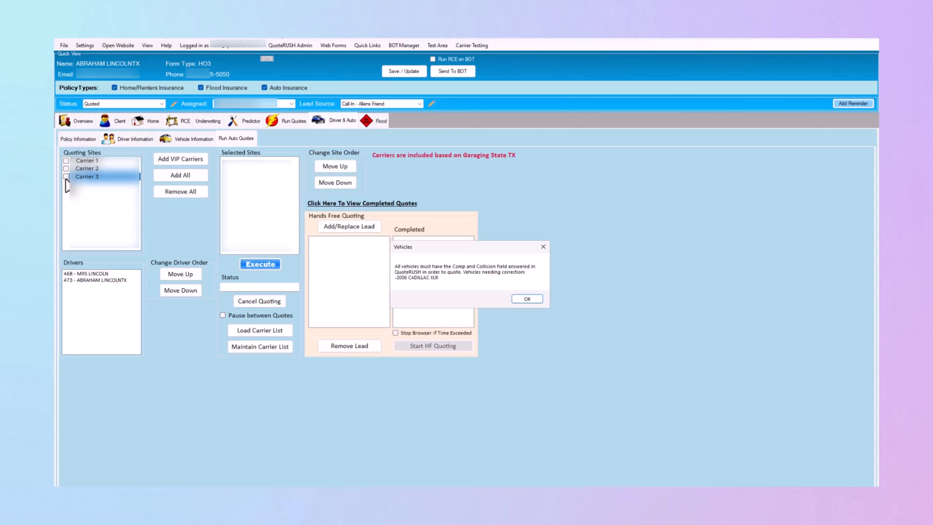
pyautogui.press('Return')
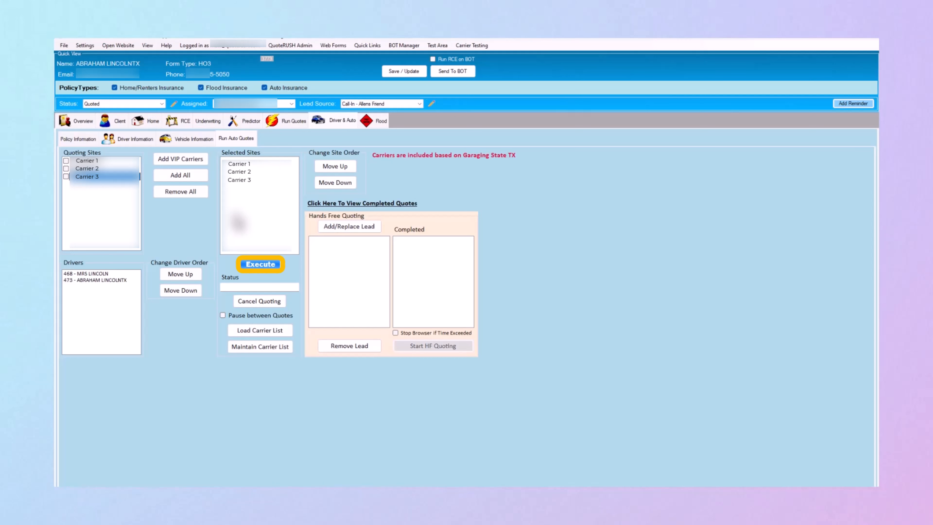
# - Send the lead to the BOT for the Auto line of business, agreeing to the terms, and view the BOT queue
pyautogui.click(455, 75)
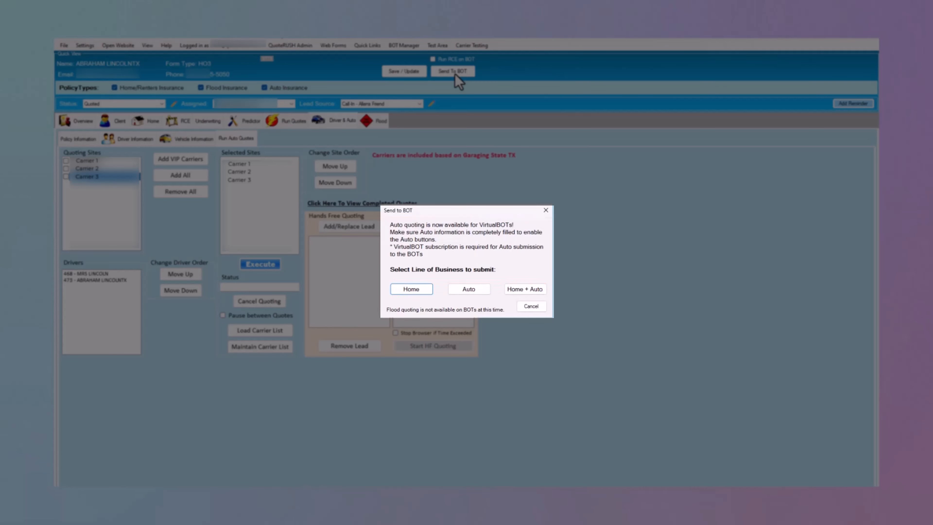
pyautogui.click(475, 292)
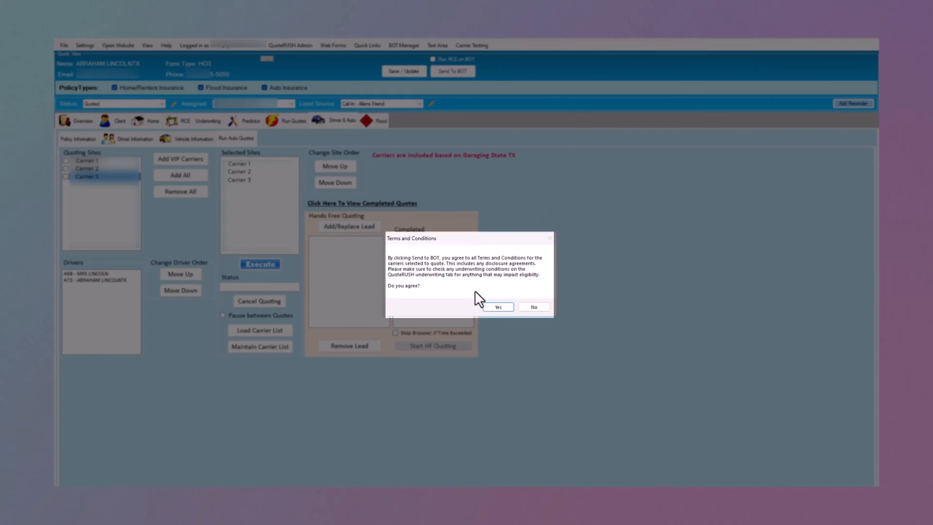
pyautogui.click(497, 307)
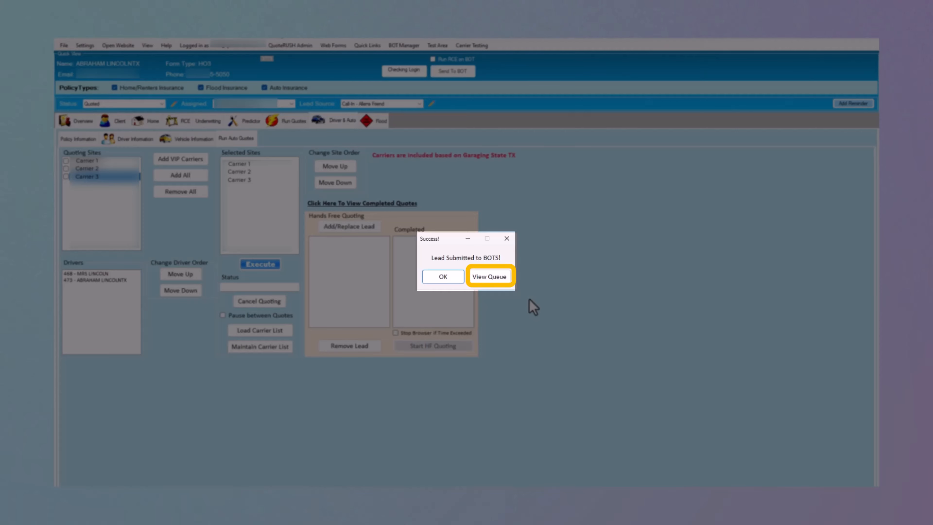
pyautogui.click(479, 279)
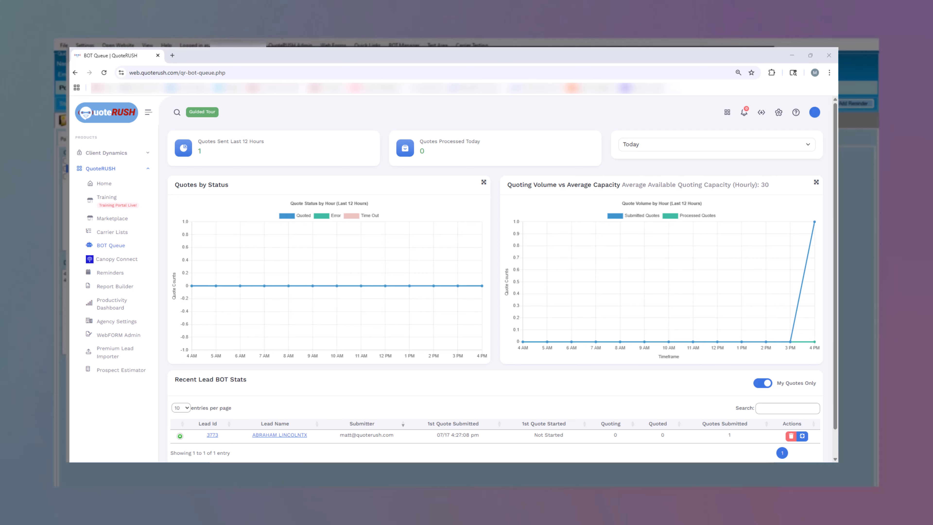
pyautogui.scroll(-1, 492, 294)
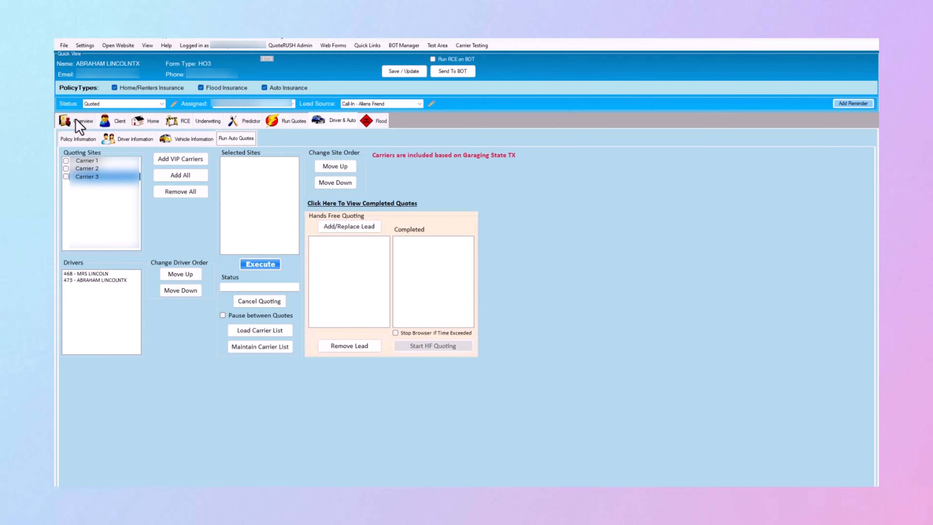
# - Refresh the lead's quote history in the overview and show all auto quotes regardless of age
pyautogui.click(76, 120)
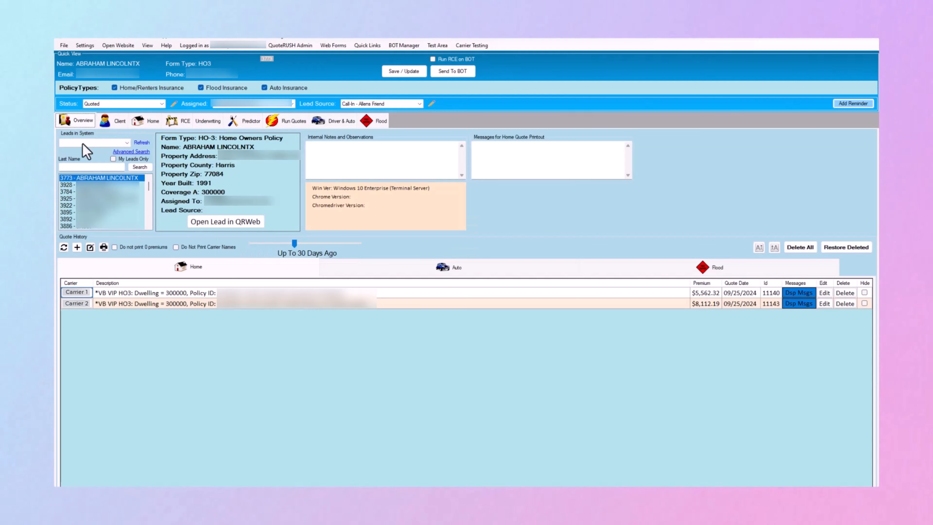
pyautogui.click(95, 177)
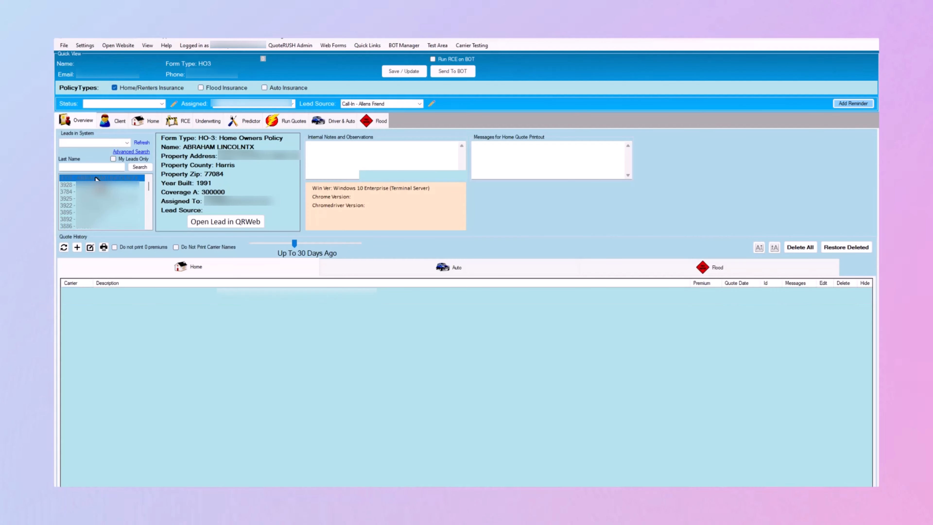
pyautogui.click(65, 247)
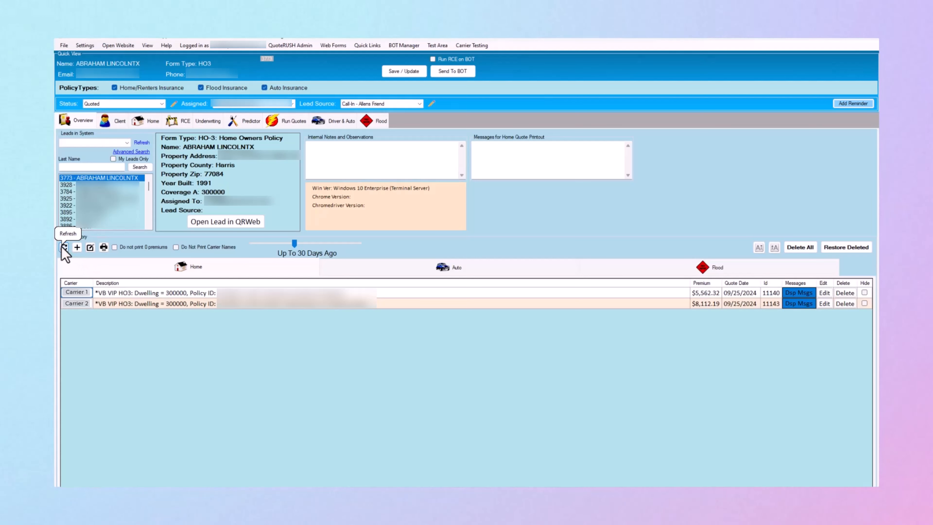
pyautogui.click(458, 268)
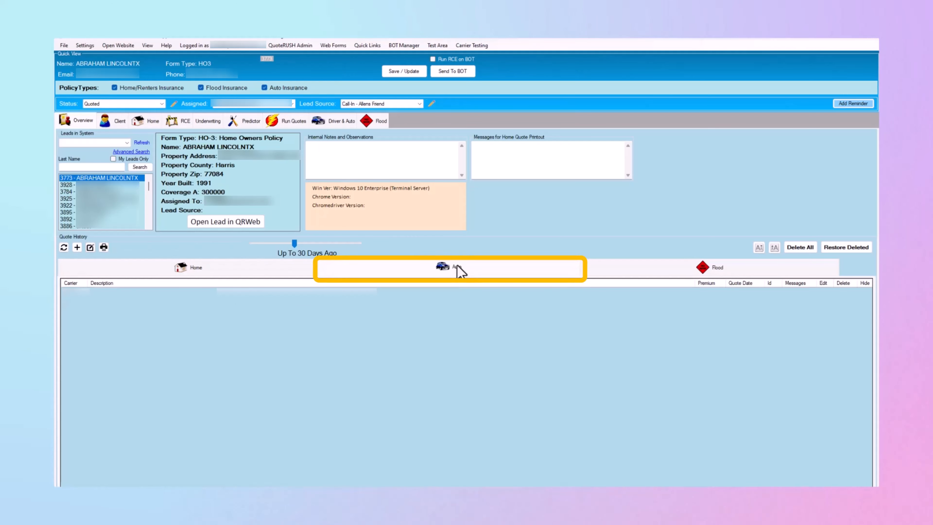
pyautogui.moveTo(294, 245); pyautogui.dragTo(383, 245)
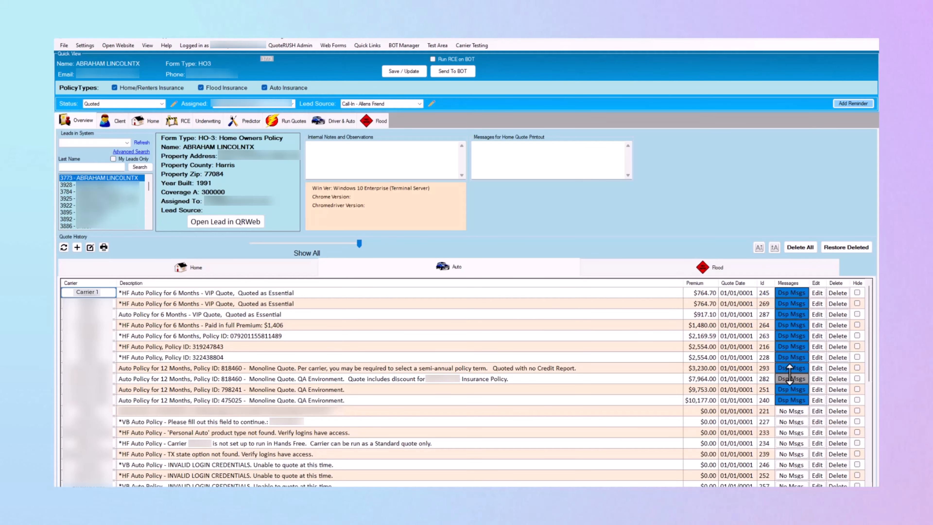
# - View and dismiss the carrier messages for the second $2,554.00 auto quote, and open the $1,480.00 paid-in-full quote for editing
pyautogui.click(790, 358)
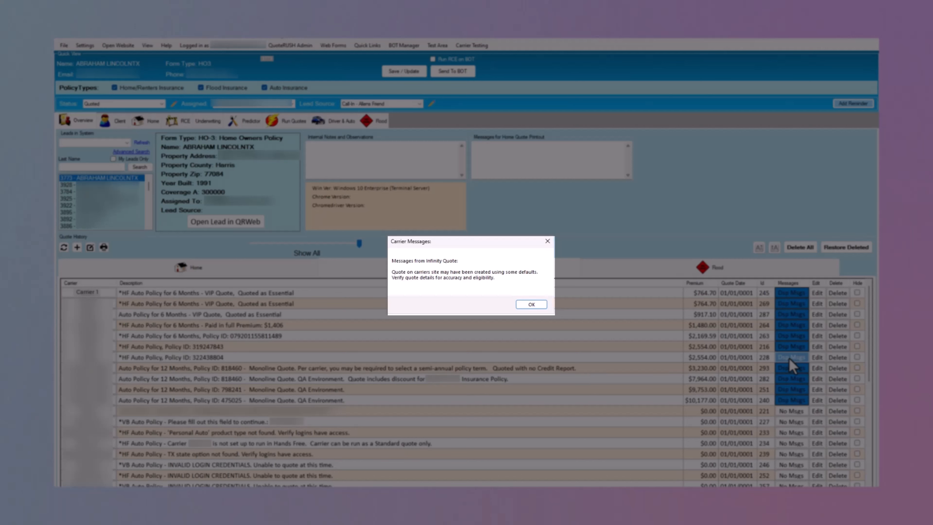
pyautogui.click(524, 306)
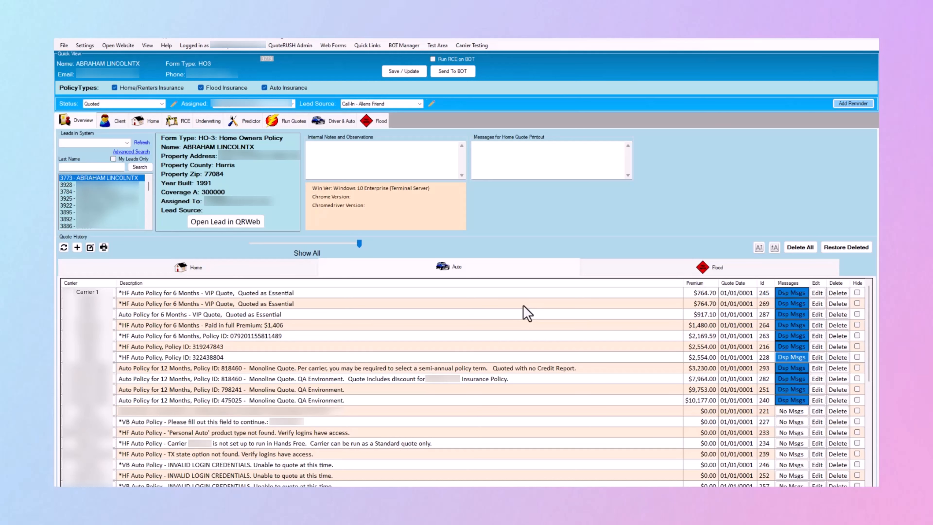
pyautogui.click(817, 325)
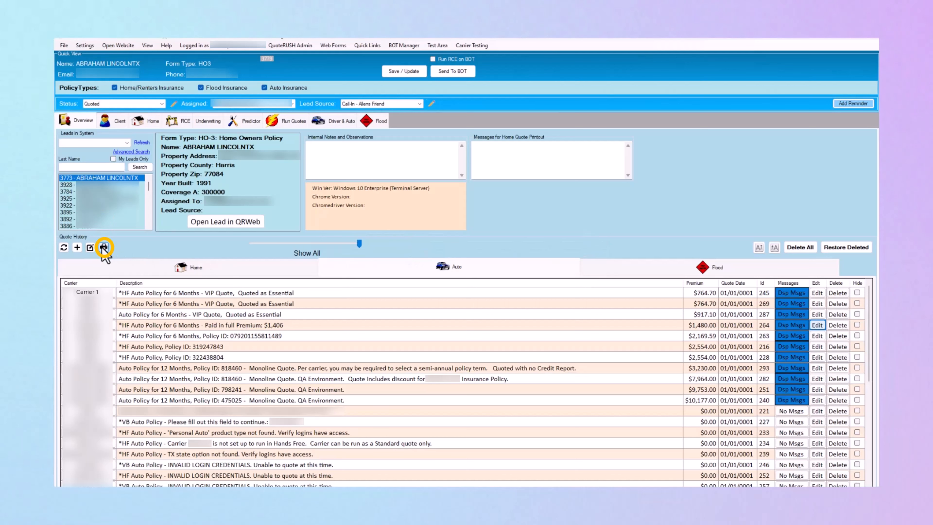
# - Print the lead's Auto Quote Summary to a PDF in the Exports folder under the suggested file name, and return to the lead
pyautogui.click(63, 46)
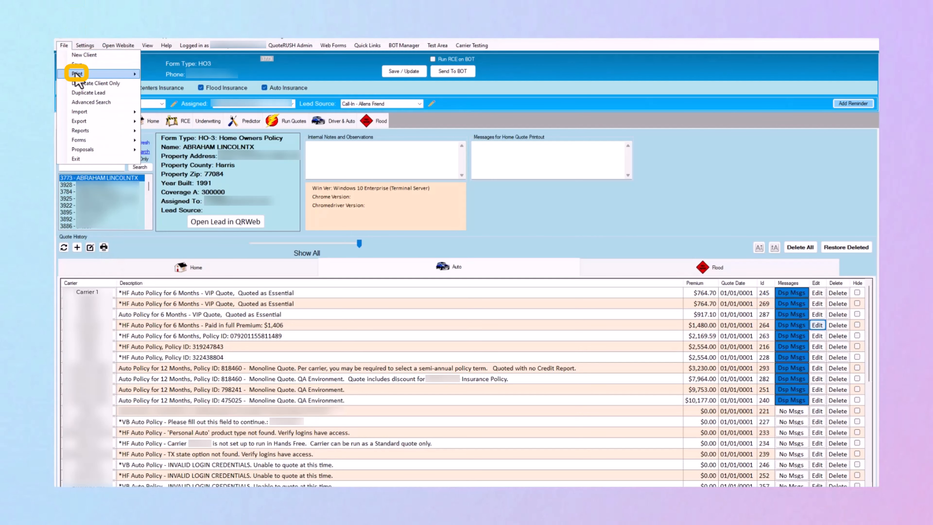
pyautogui.moveTo(79, 73)
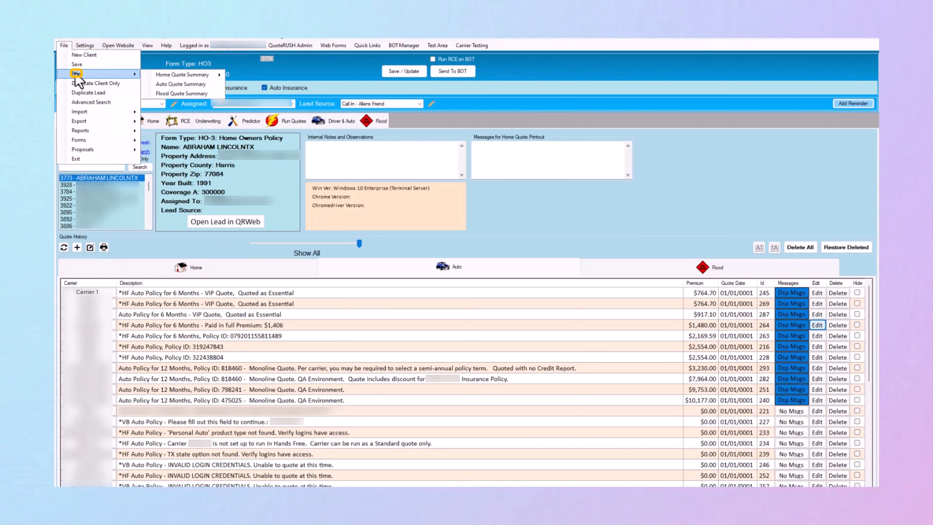
pyautogui.click(182, 84)
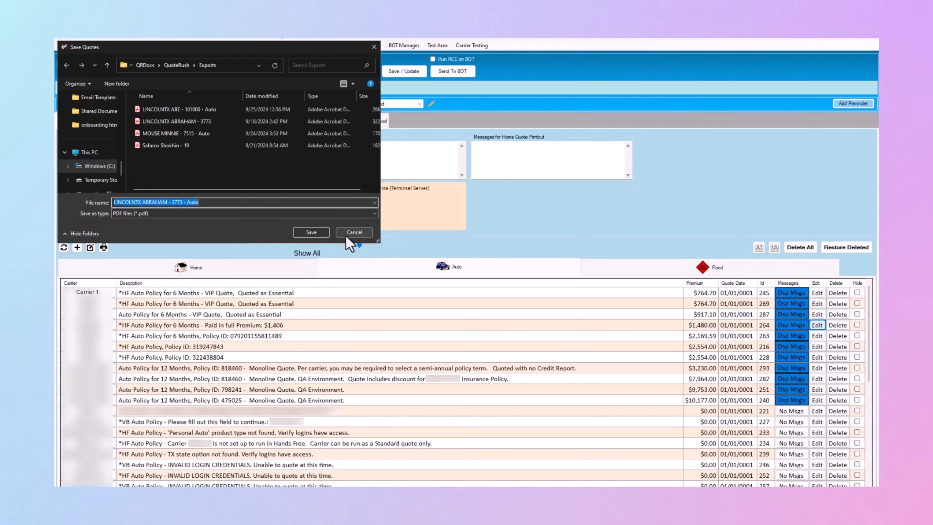
pyautogui.click(310, 232)
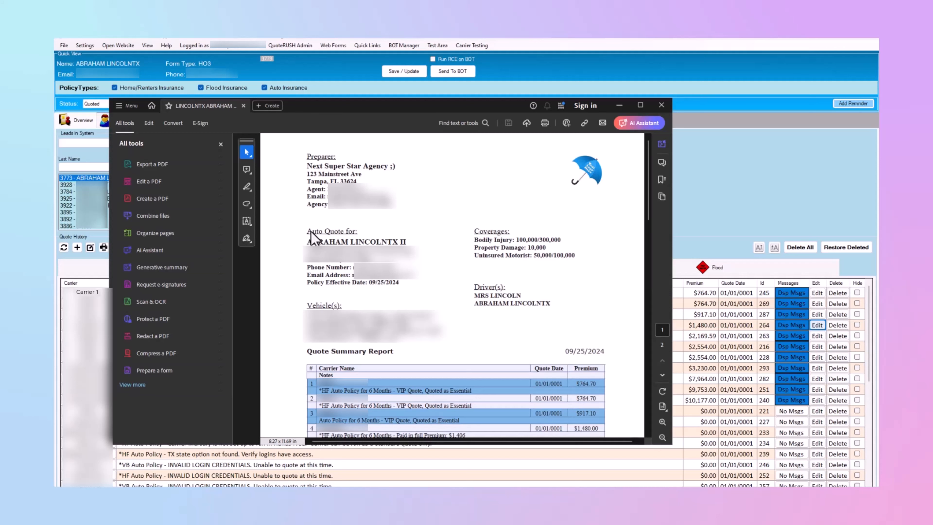
pyautogui.click(785, 198)
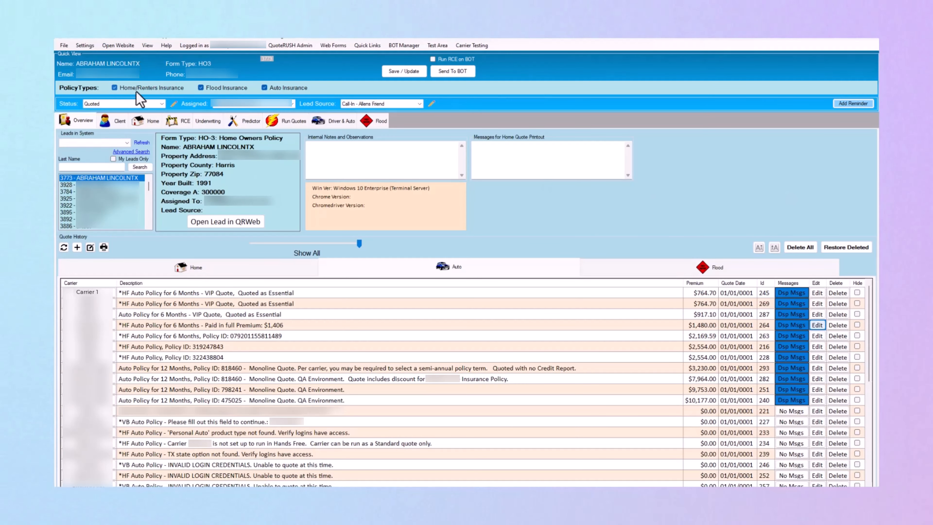
# - Start a Client Dynamics Proposal for the lead
pyautogui.click(65, 46)
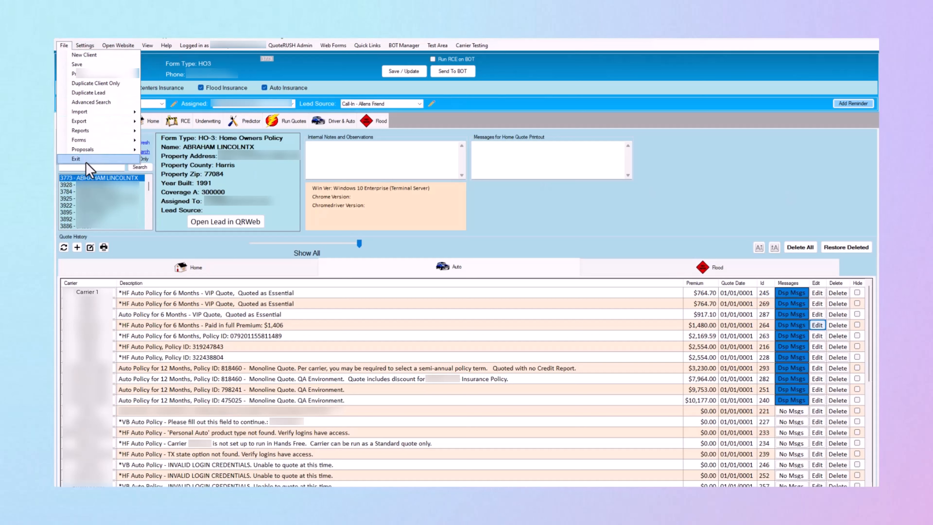
pyautogui.moveTo(88, 149)
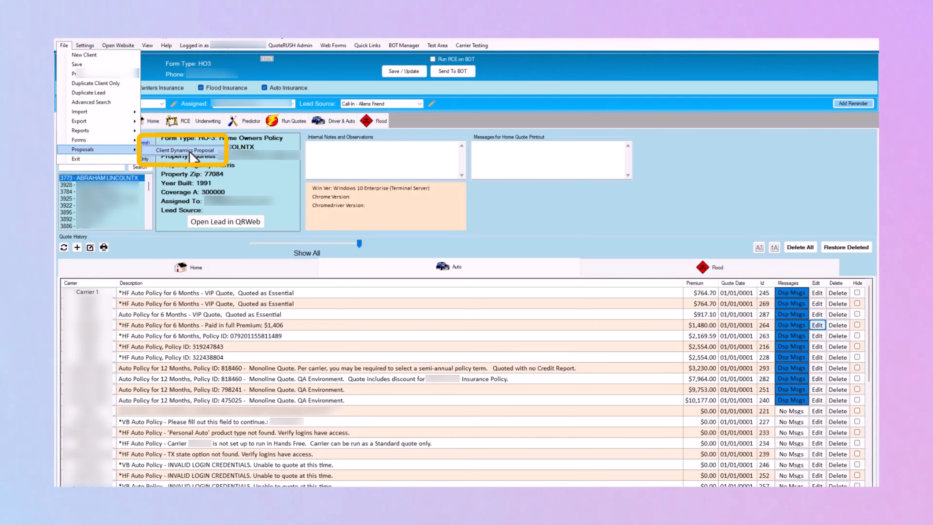